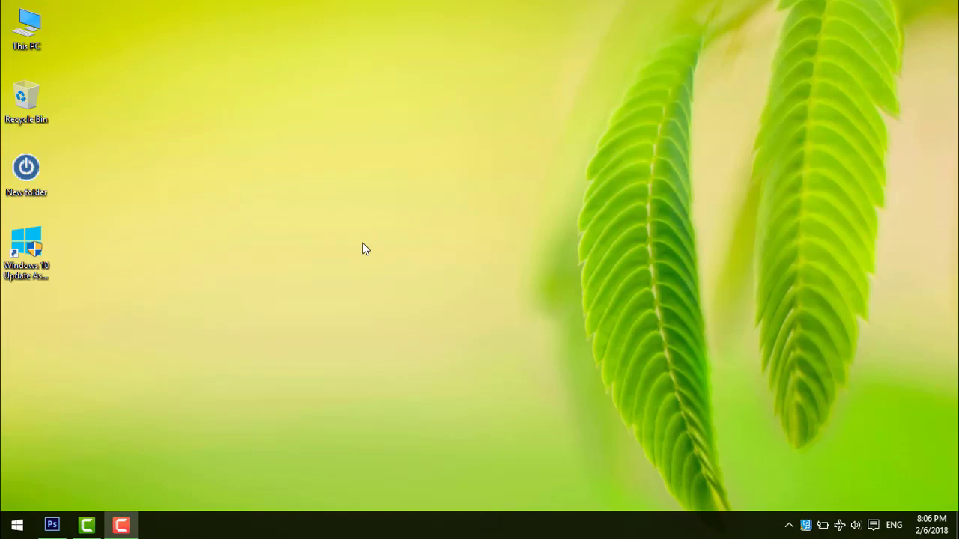
pyautogui.rightClick(240, 165)
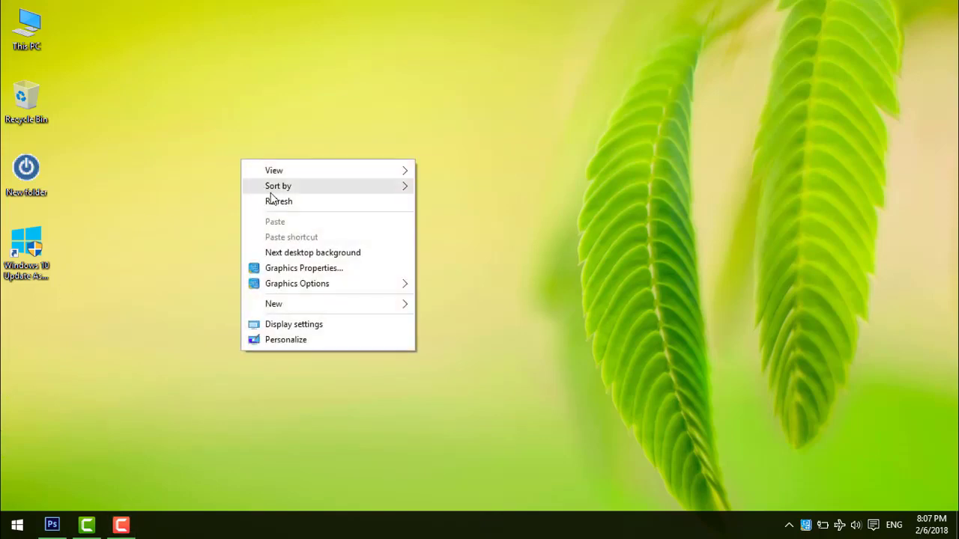
pyautogui.click(277, 199)
pyautogui.rightClick(275, 189)
pyautogui.click(312, 234)
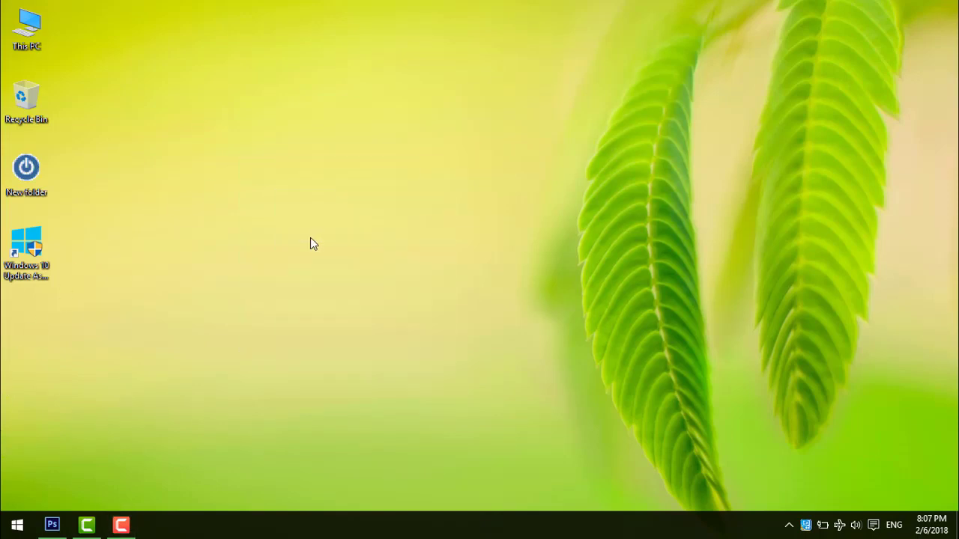
# Switch to Photoshop and create a new white document with the preset settings
pyautogui.click(51, 524)
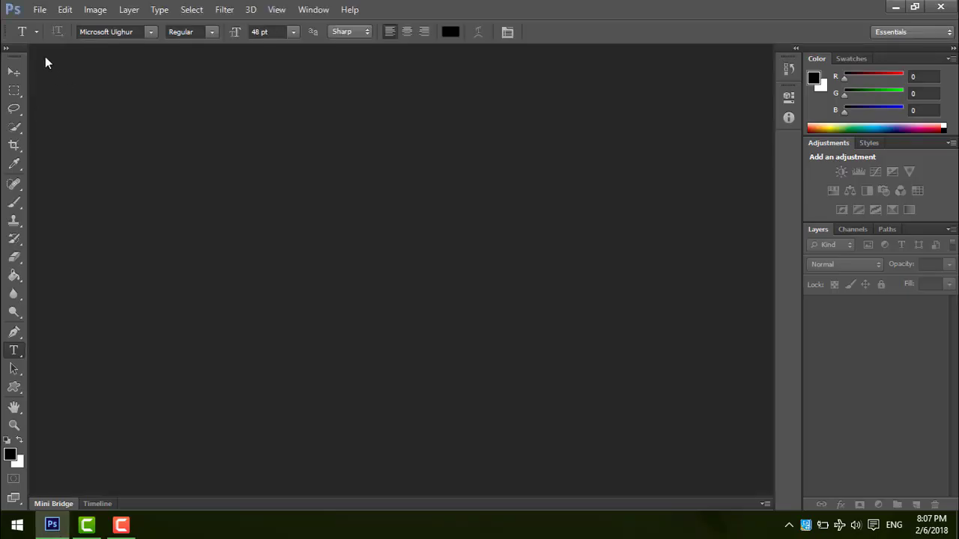
pyautogui.click(39, 9)
pyautogui.click(54, 25)
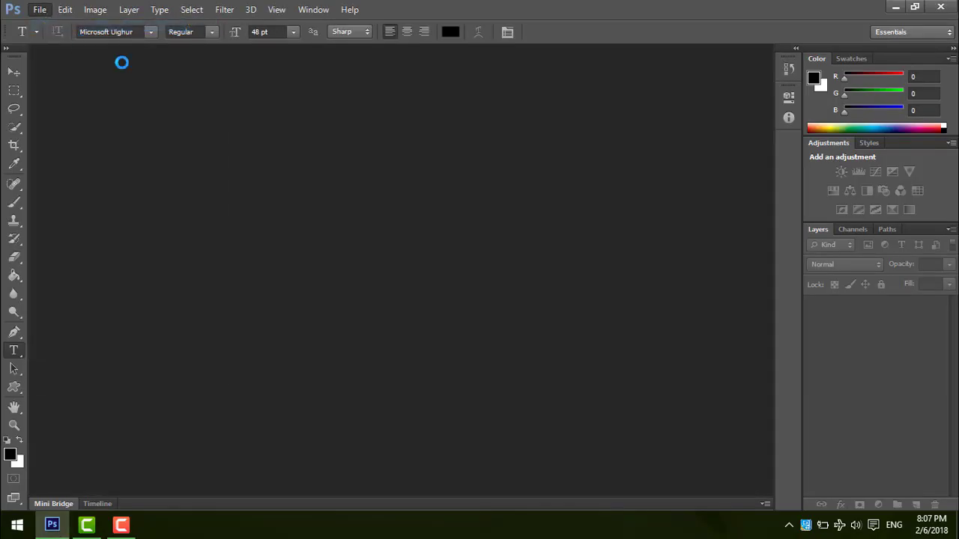
pyautogui.click(616, 121)
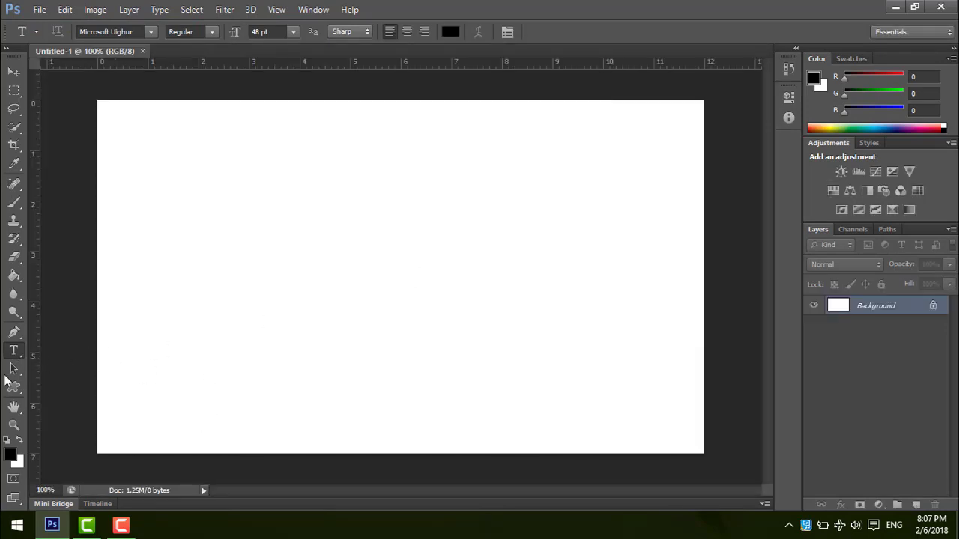
# Start a text layer in the upper-left part of the canvas and switch the input language to Urdu (Pakistan)
pyautogui.click(187, 192)
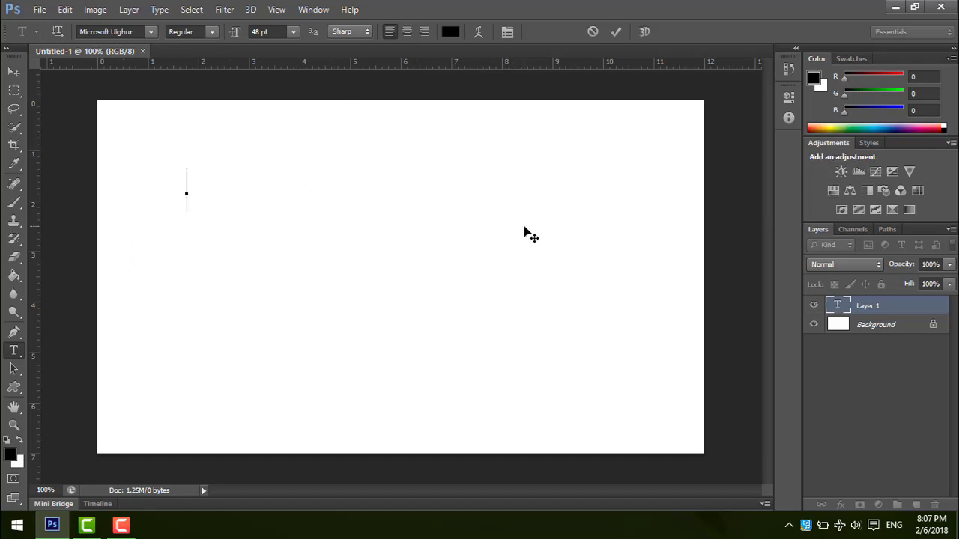
pyautogui.click(893, 526)
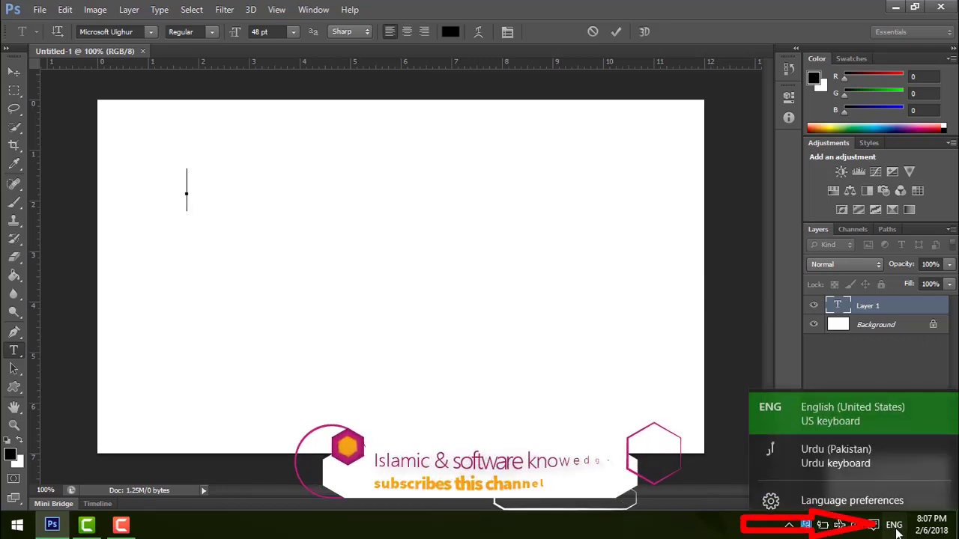
pyautogui.click(834, 448)
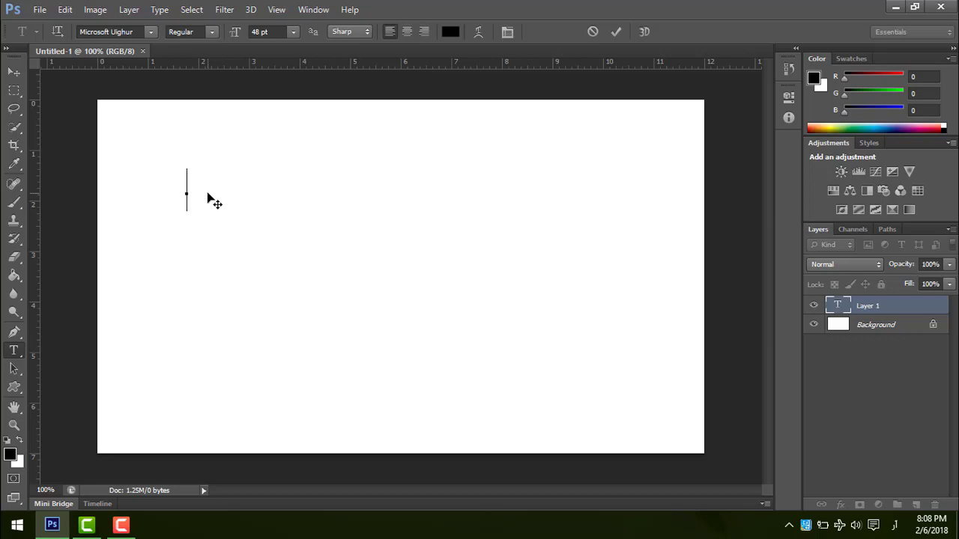
# Try entering the Urdu test text "مرملنوہلرہلنللہ" in the text layer, and erase it all
pyautogui.write('مرملنوہلرہلنللہ')
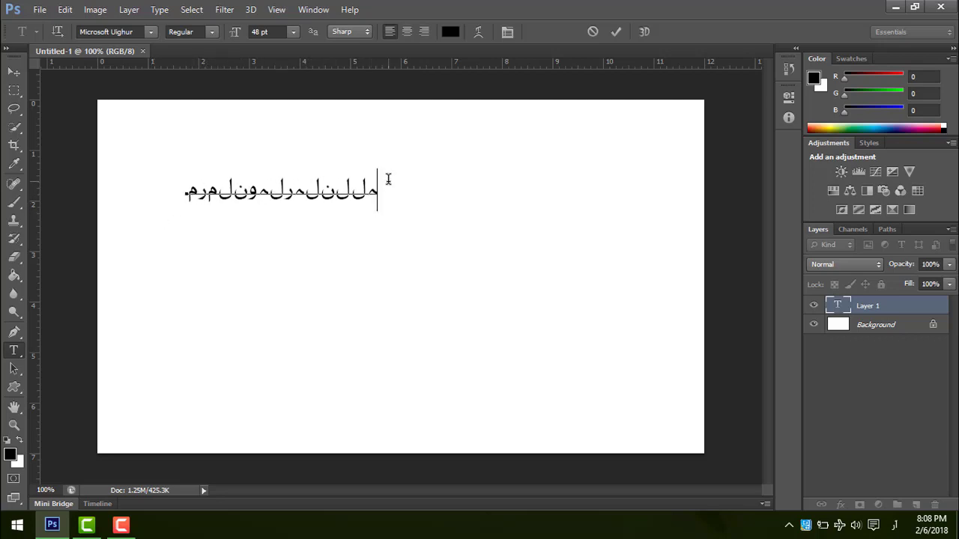
pyautogui.press('BackSpace')
pyautogui.press('BackSpace')
pyautogui.press('BackSpace')
pyautogui.press('BackSpace')
pyautogui.press('BackSpace')
pyautogui.press('BackSpace')
pyautogui.press('BackSpace')
pyautogui.press('BackSpace')
pyautogui.press('BackSpace')
pyautogui.press('BackSpace')
pyautogui.press('BackSpace')
pyautogui.press('BackSpace')
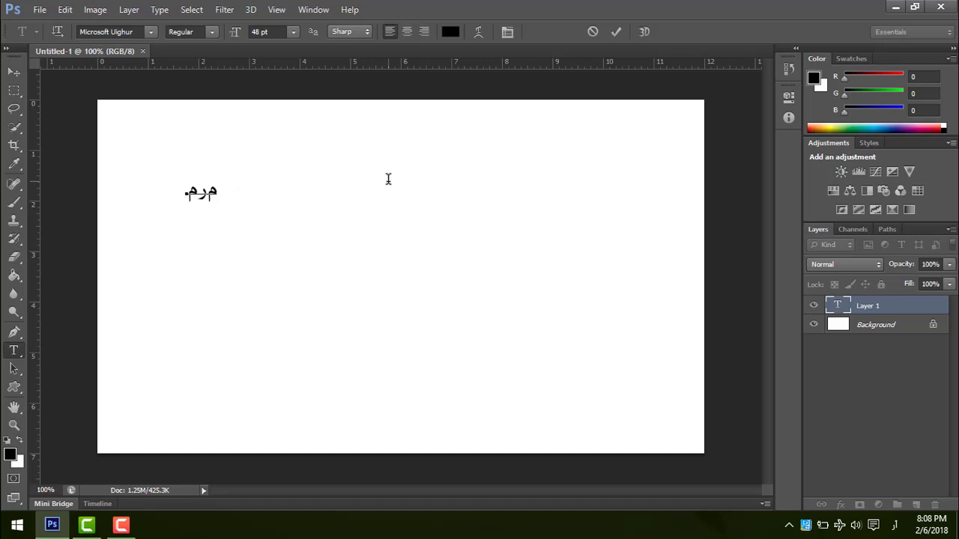
pyautogui.press('BackSpace')
pyautogui.press('BackSpace')
pyautogui.press('BackSpace')
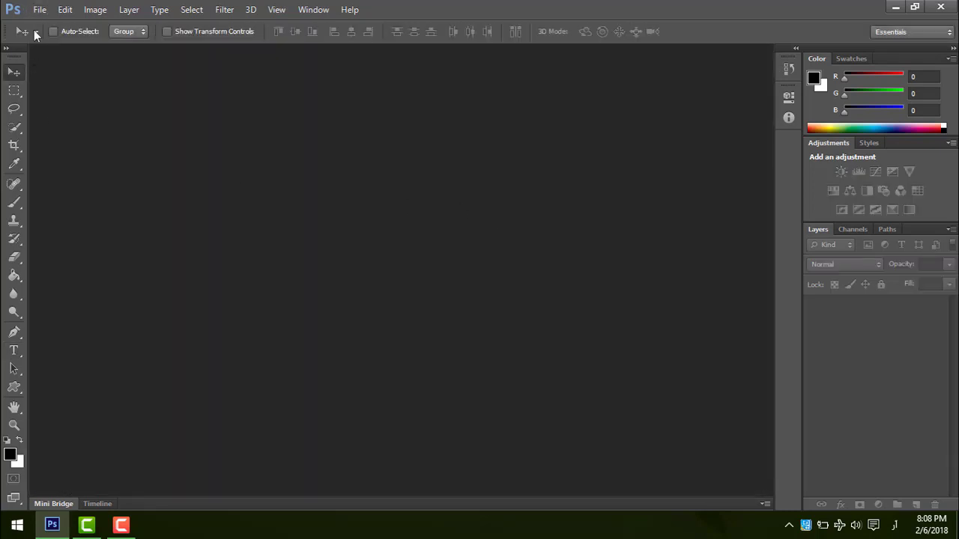
# Set the text engine to Middle Eastern in the Type preferences
pyautogui.click(66, 9)
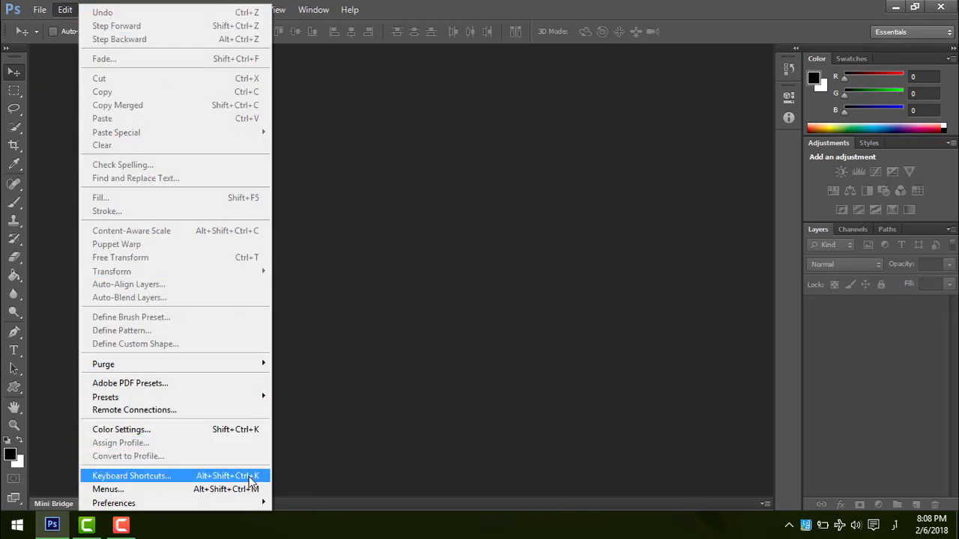
pyautogui.moveTo(251, 504)
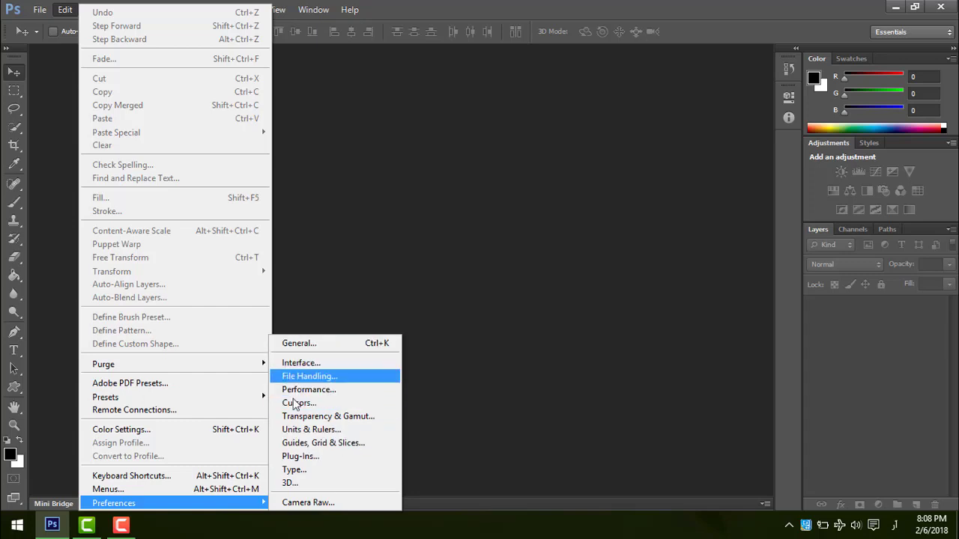
pyautogui.click(292, 470)
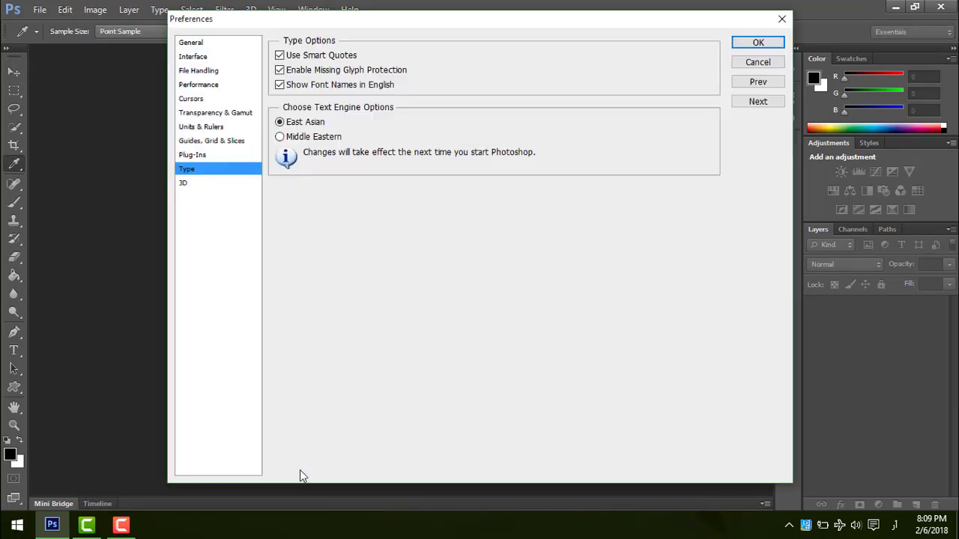
pyautogui.click(280, 136)
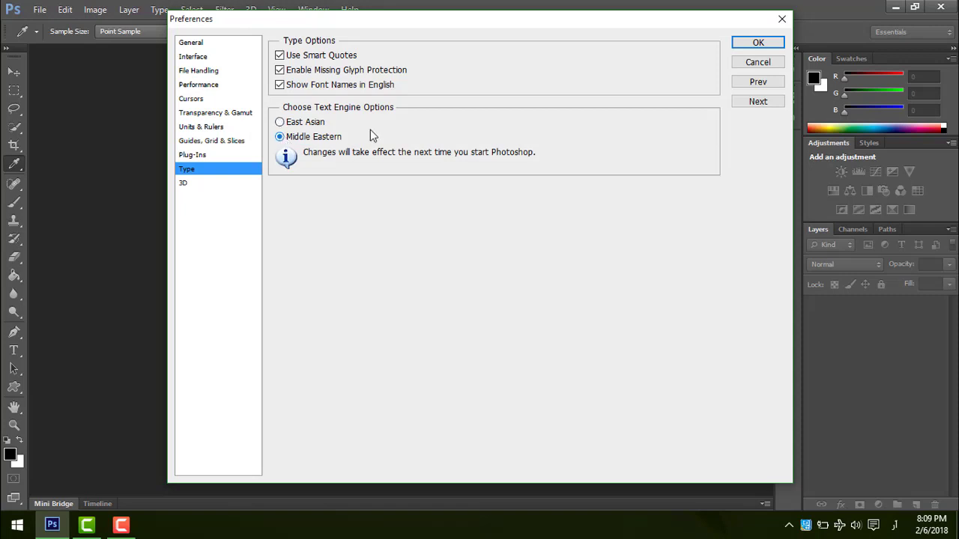
pyautogui.click(769, 43)
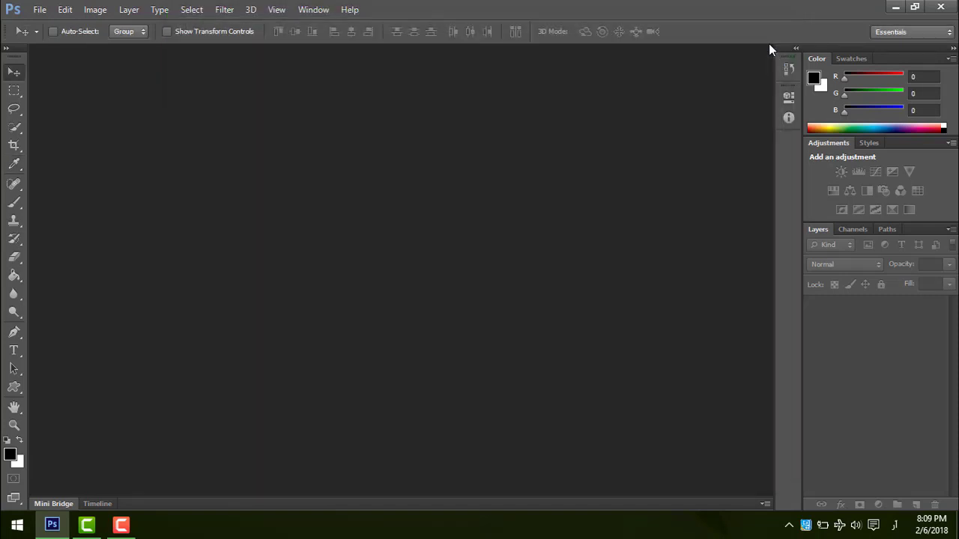
# Enable East Asian Features in the type language options and check that the option is selected
pyautogui.click(155, 14)
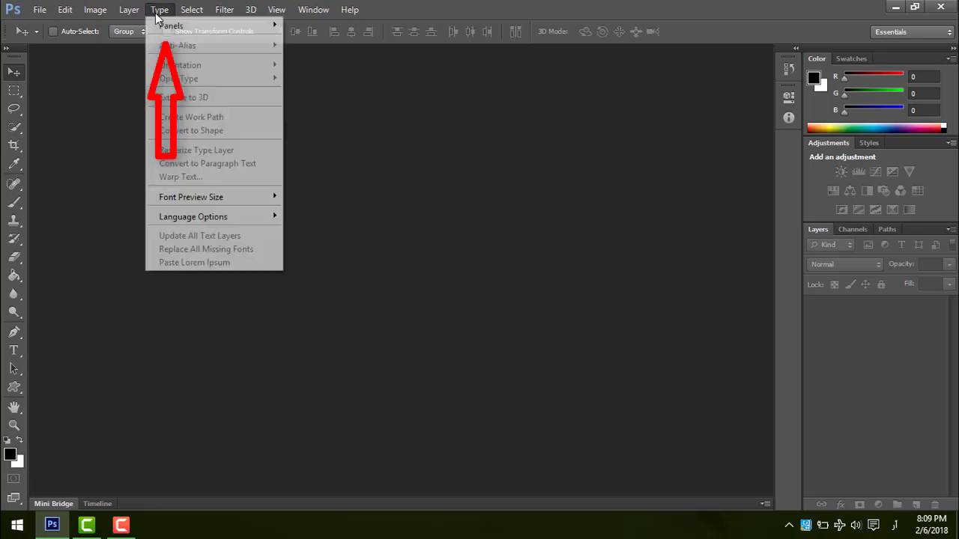
pyautogui.moveTo(192, 9)
pyautogui.moveTo(159, 10)
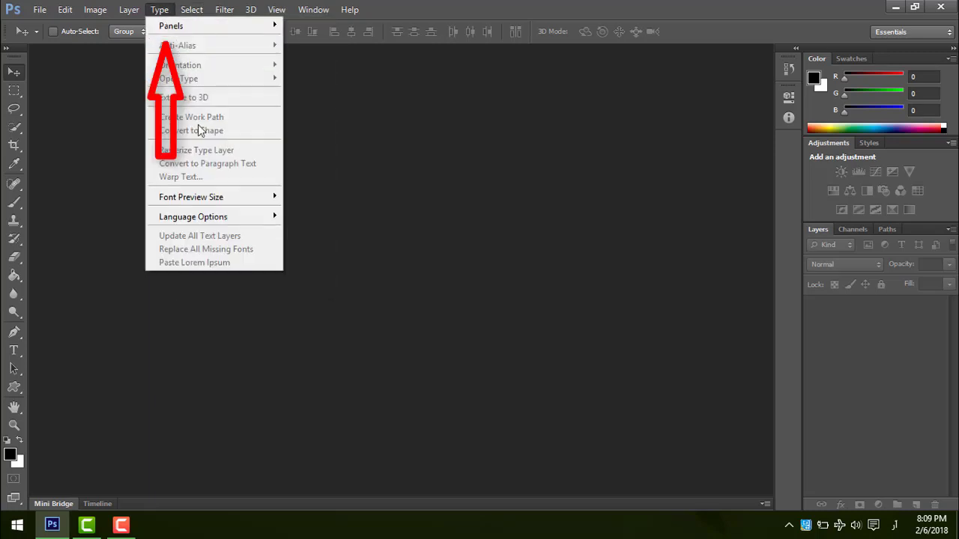
pyautogui.moveTo(238, 218)
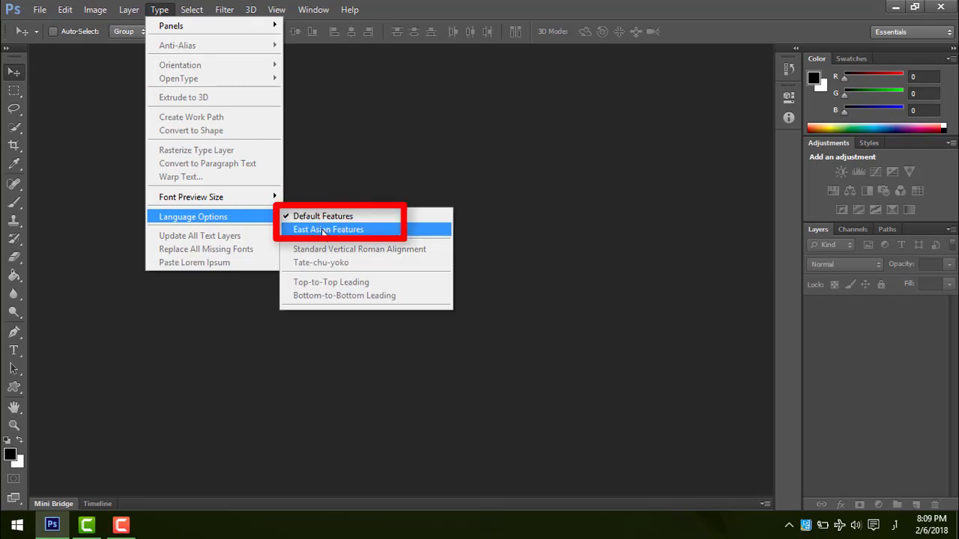
pyautogui.click(289, 230)
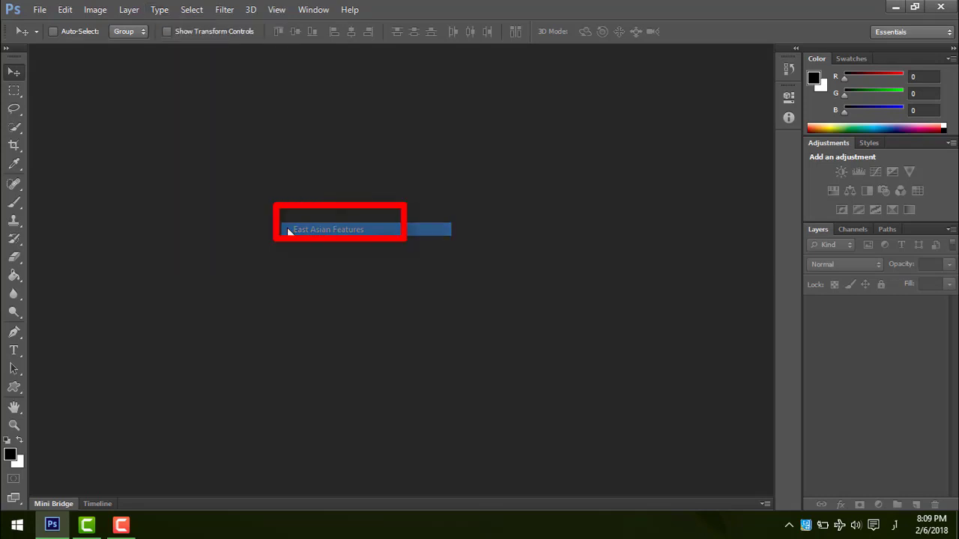
pyautogui.click(154, 15)
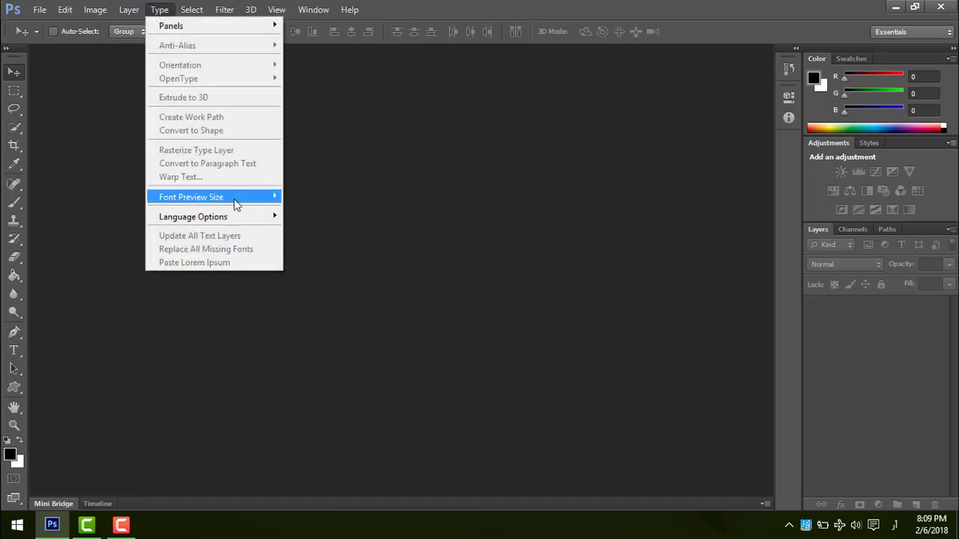
pyautogui.moveTo(247, 217)
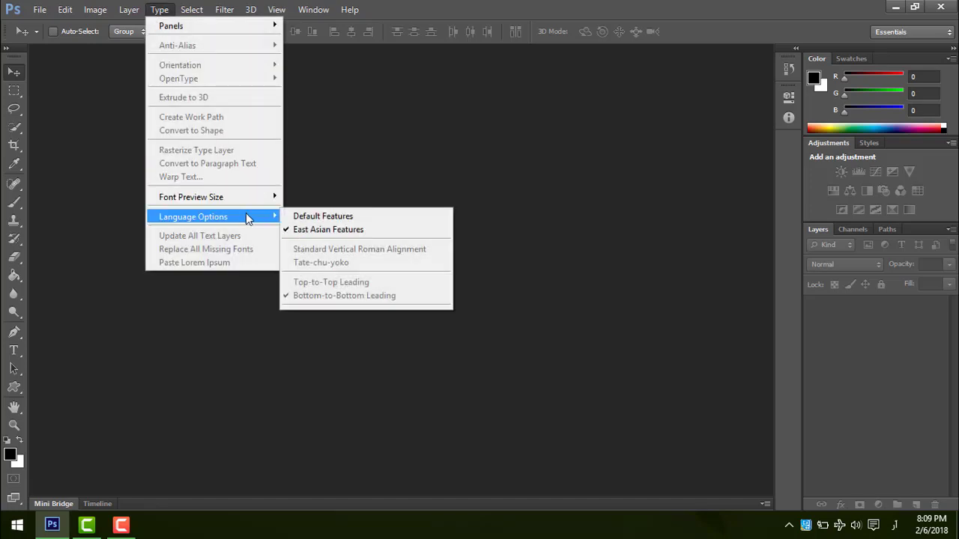
pyautogui.click(193, 310)
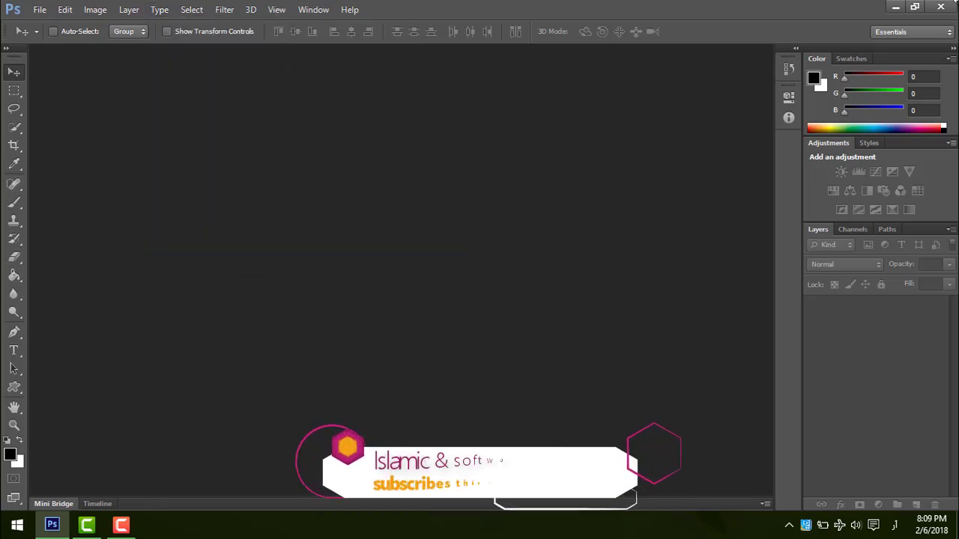
# Close Photoshop and launch Adobe Photoshop CS6 again so the type settings take effect
pyautogui.click(941, 7)
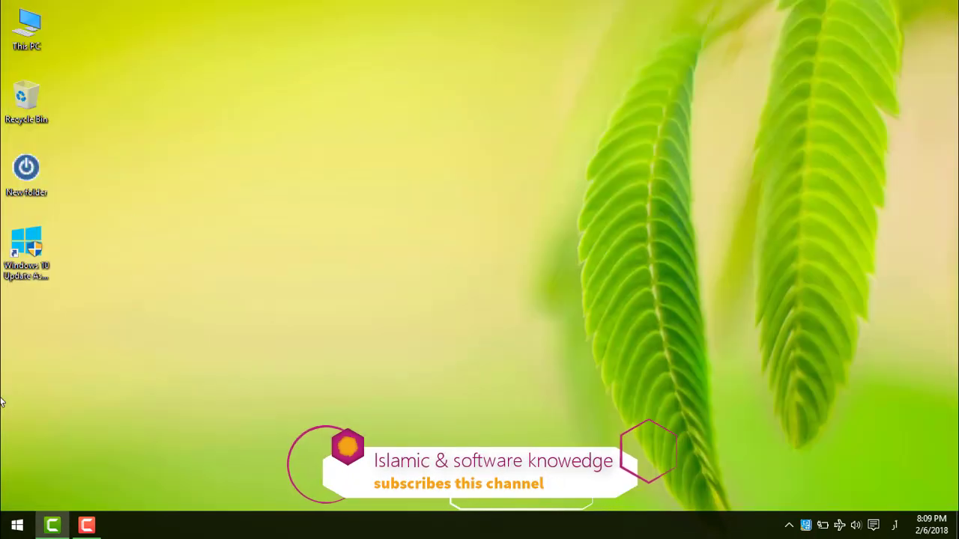
pyautogui.click(16, 525)
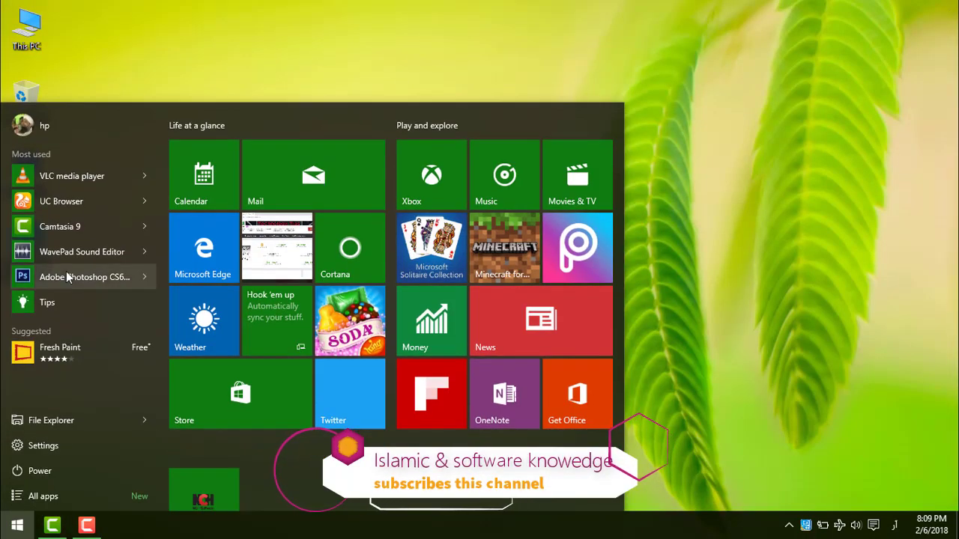
pyautogui.click(66, 276)
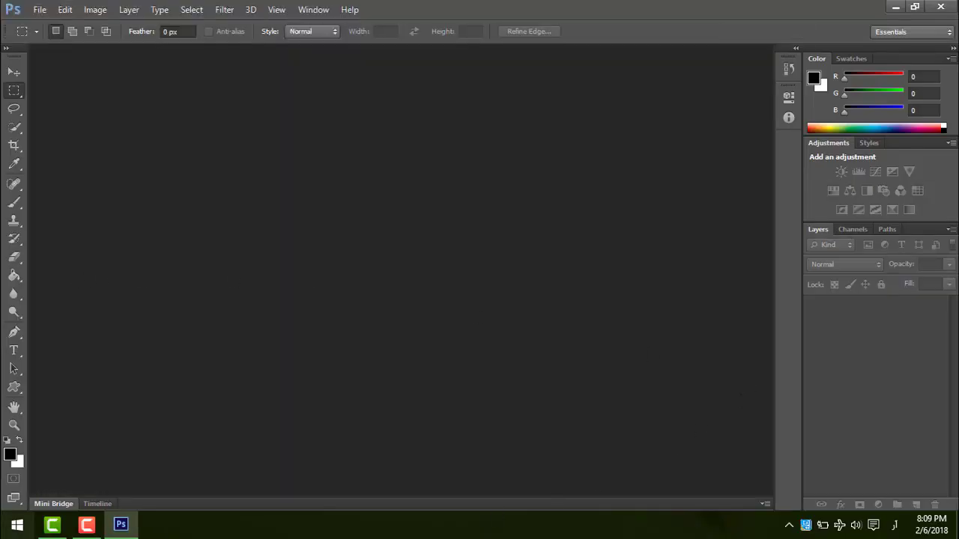
# Create a new 12 by 7 inch RGB document at 72 pixels/inch with a white background
pyautogui.click(17, 74)
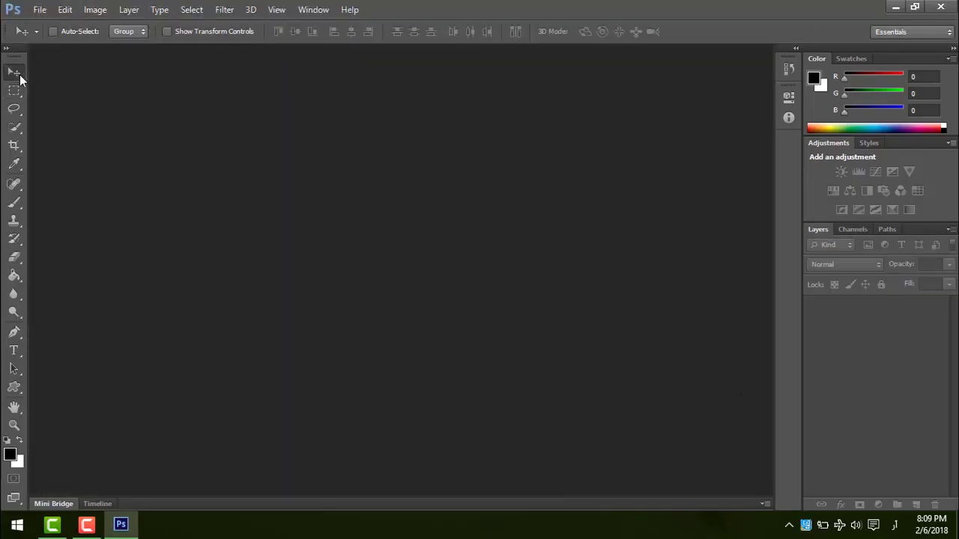
pyautogui.click(40, 9)
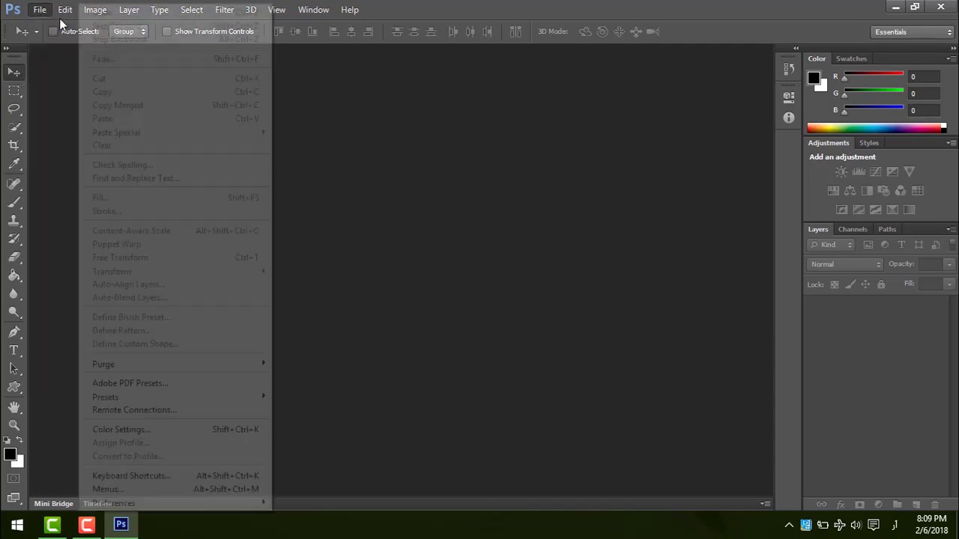
pyautogui.click(52, 24)
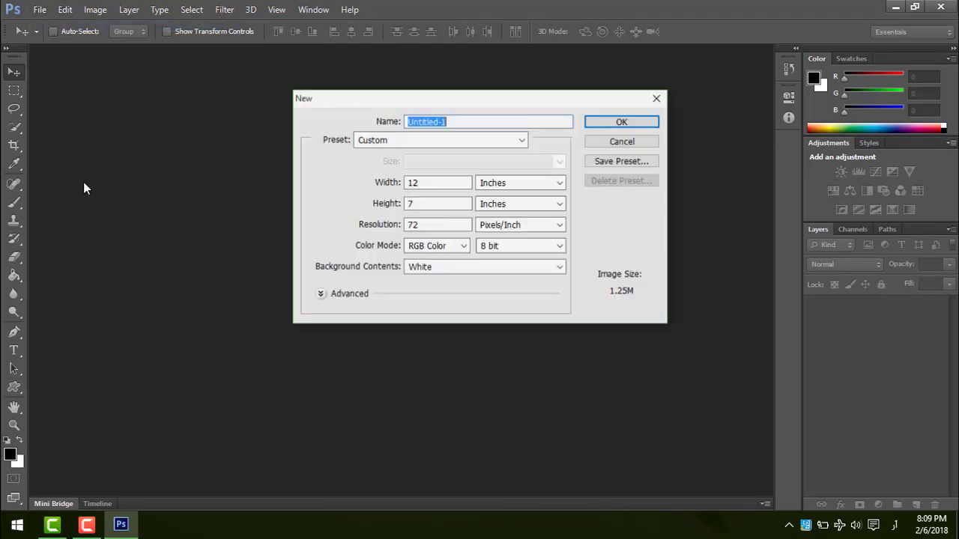
pyautogui.click(621, 123)
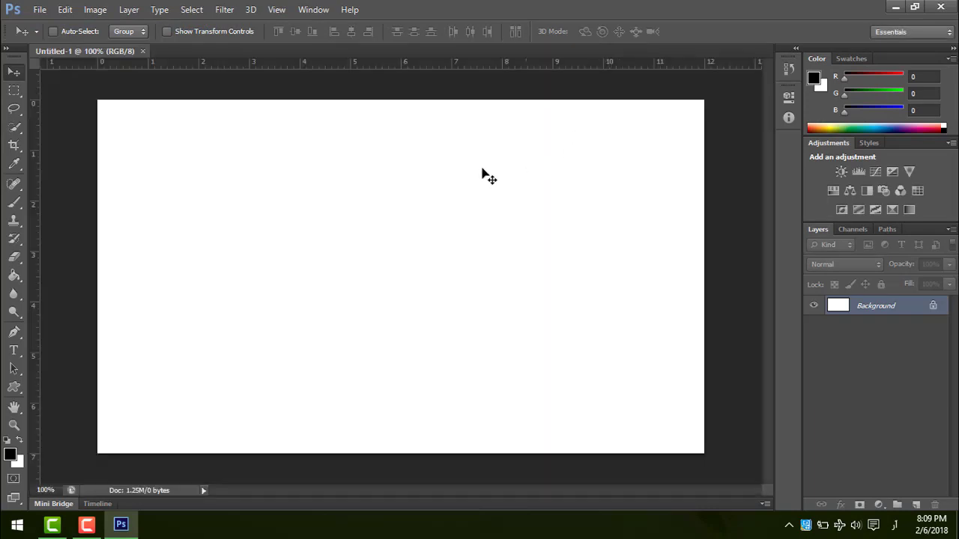
# Add the horizontal Urdu text "دودٹھٹھدھدٹپٹپھصھدصٹ5" from the left-middle part of the canvas in Microsoft Uighur 48 pt
pyautogui.click(13, 332)
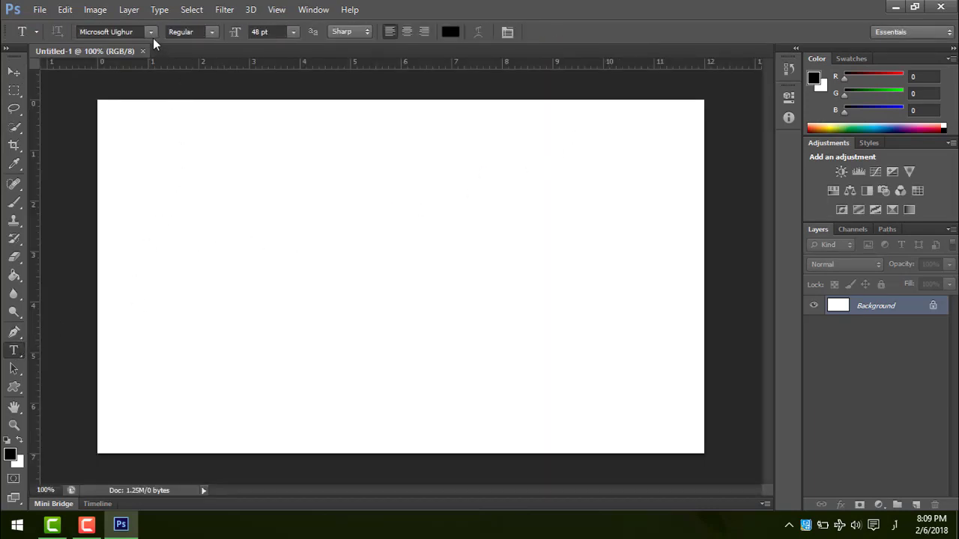
pyautogui.click(213, 286)
pyautogui.click(206, 284)
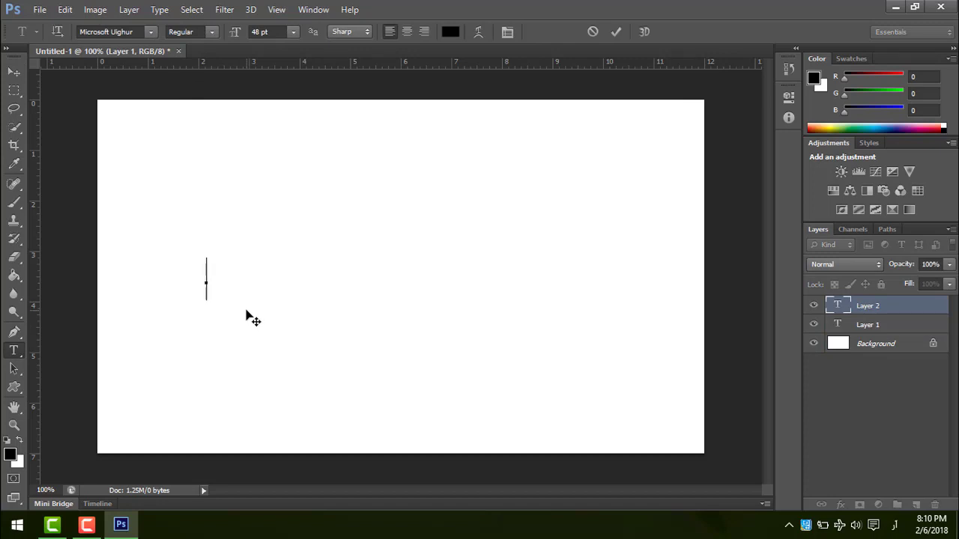
pyautogui.write('دودٹھٹھ')
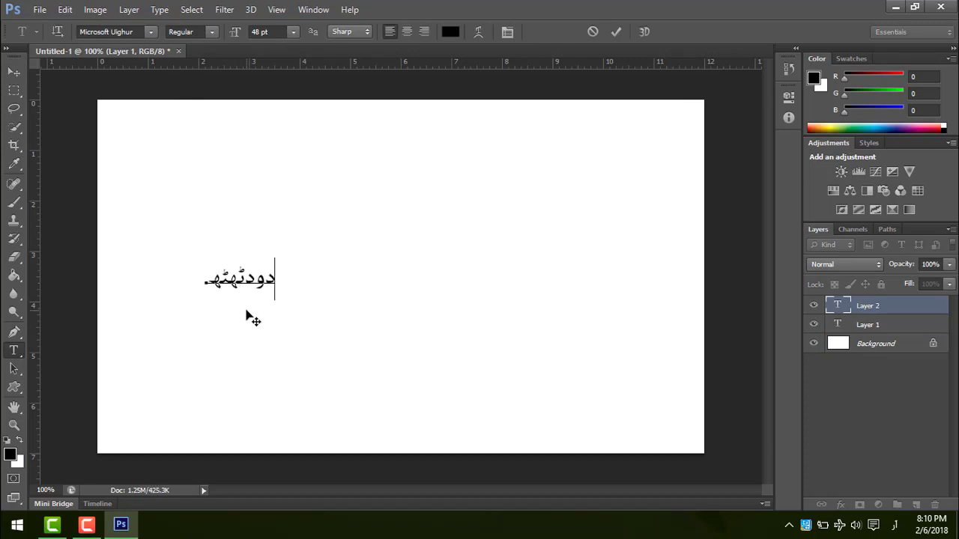
pyautogui.write('دھدٹپٹپھصھد')
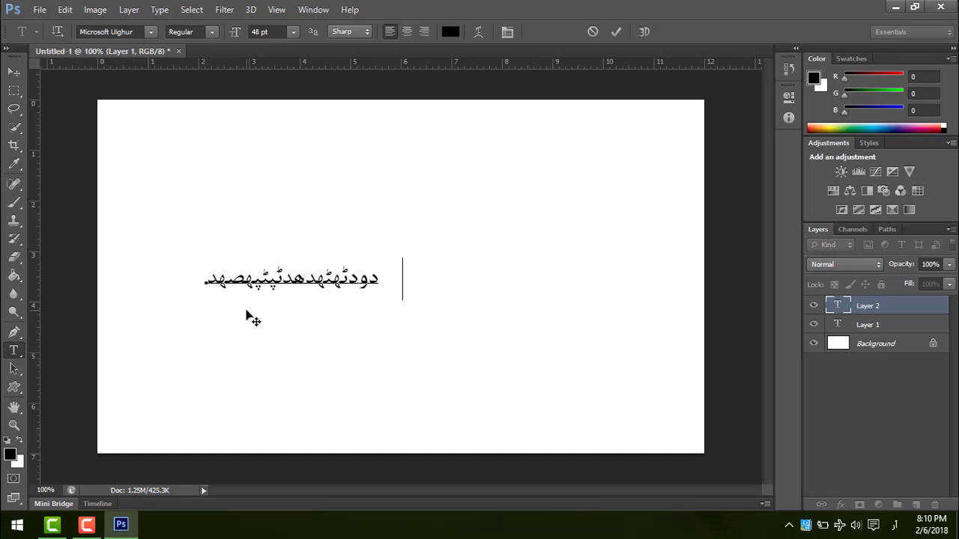
pyautogui.write('صٹ5')
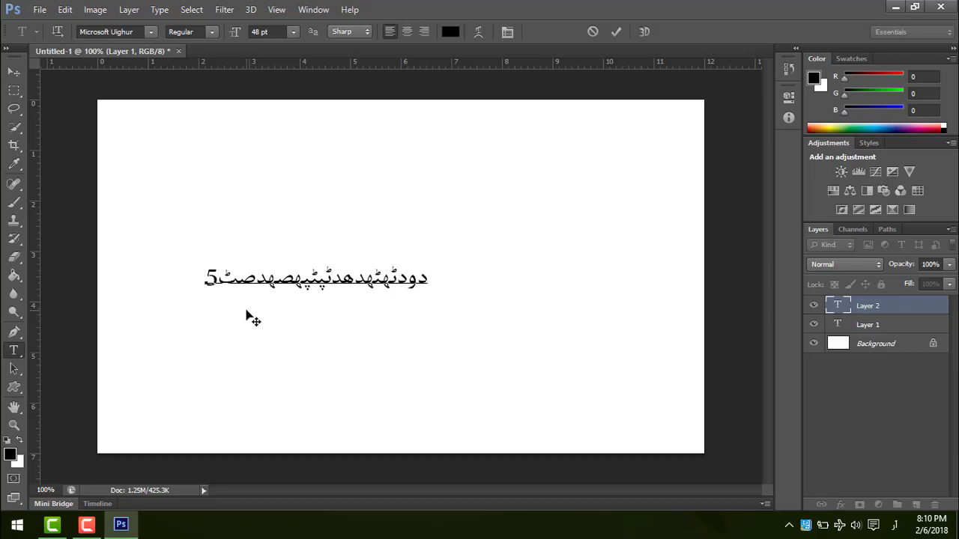
# Delete all of the Urdu test text from the active type layer, leaving it empty
pyautogui.press('BackSpace')
pyautogui.press('BackSpace')
pyautogui.press('BackSpace')
pyautogui.press('BackSpace')
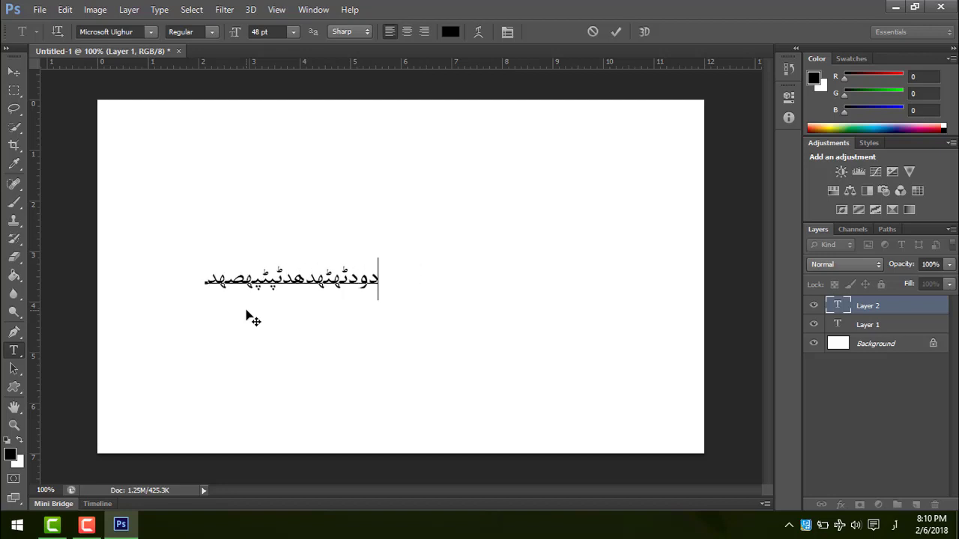
pyautogui.press('BackSpace')
pyautogui.press('BackSpace')
pyautogui.press('BackSpace')
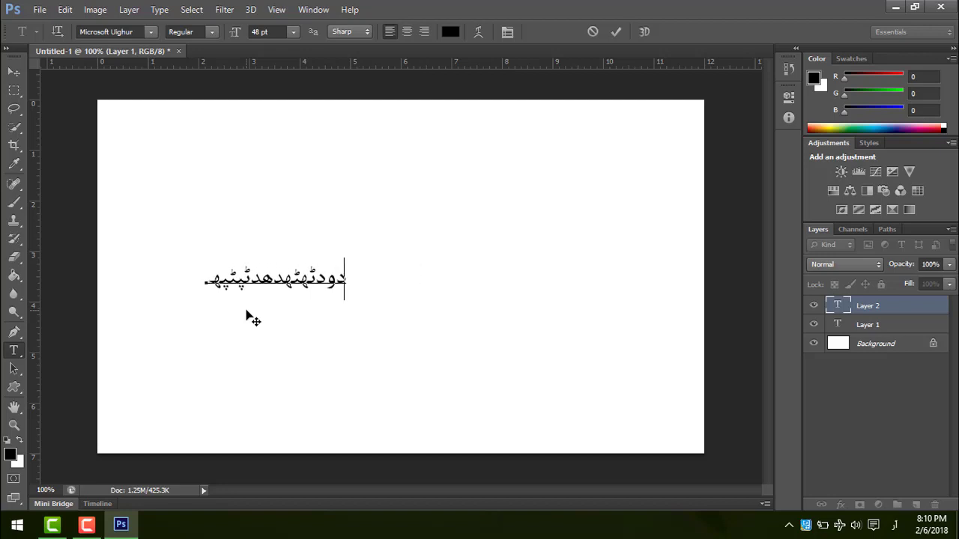
pyautogui.press('BackSpace')
pyautogui.press('BackSpace')
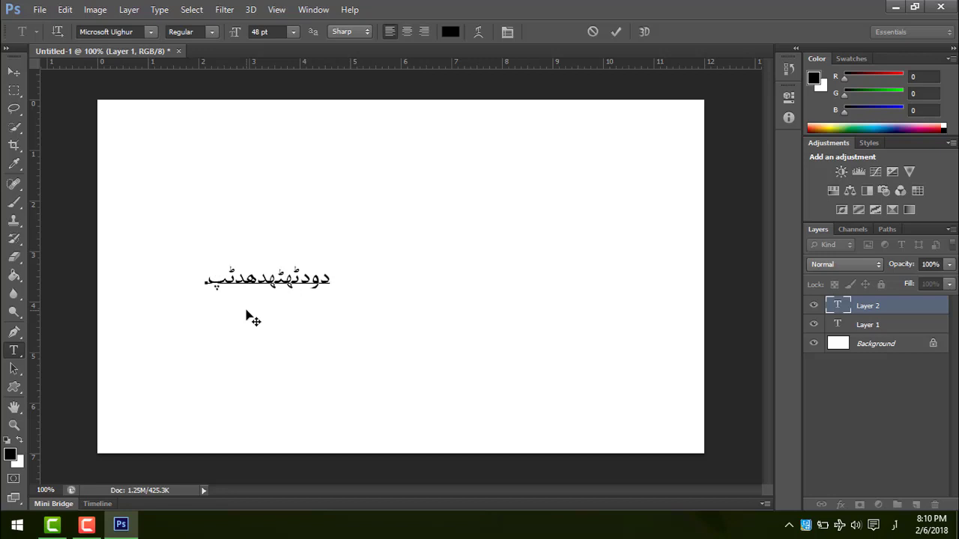
pyautogui.press('BackSpace')
pyautogui.press('BackSpace')
pyautogui.press('BackSpace')
pyautogui.press('BackSpace')
pyautogui.press('BackSpace')
pyautogui.press('BackSpace')
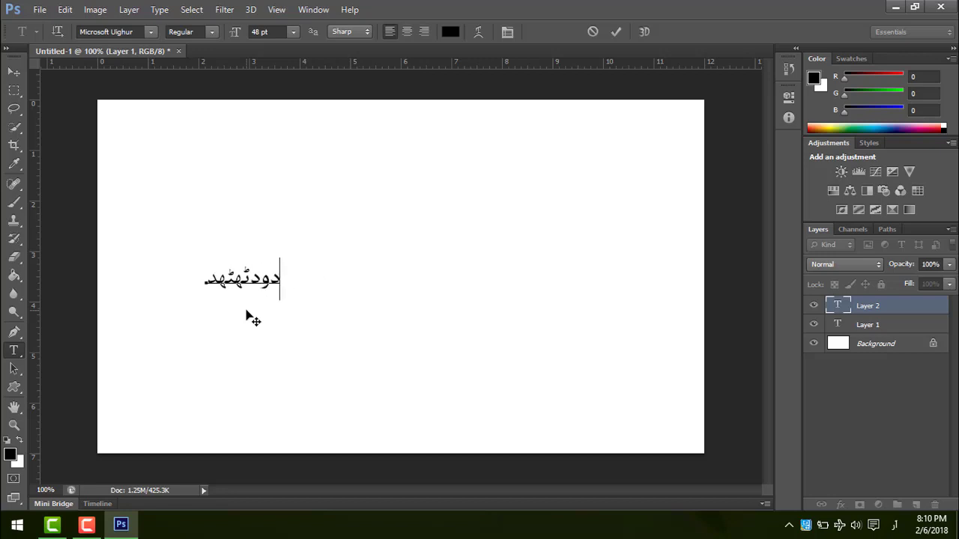
pyautogui.press('BackSpace')
pyautogui.press('BackSpace')
pyautogui.press('BackSpace')
pyautogui.press('BackSpace')
pyautogui.press('BackSpace')
pyautogui.press('BackSpace')
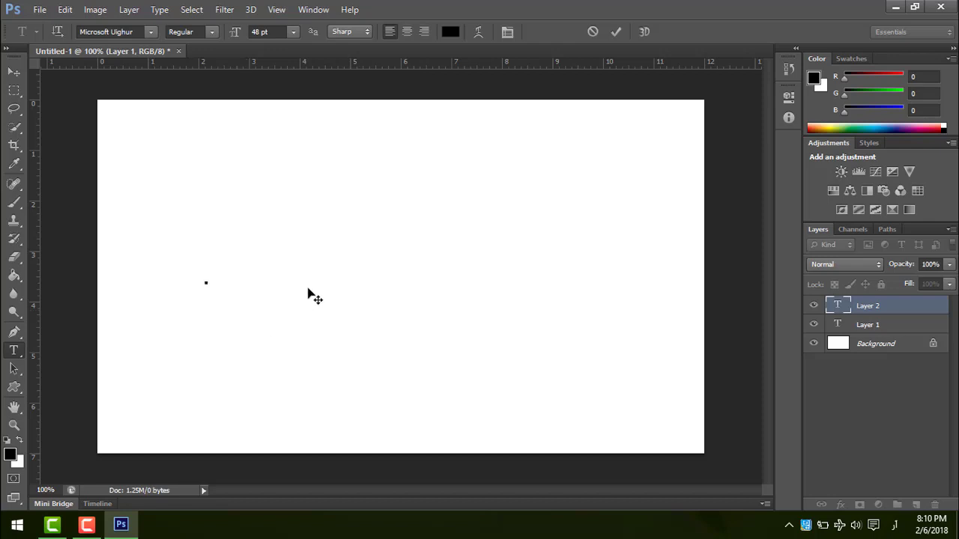
pyautogui.click(941, 6)
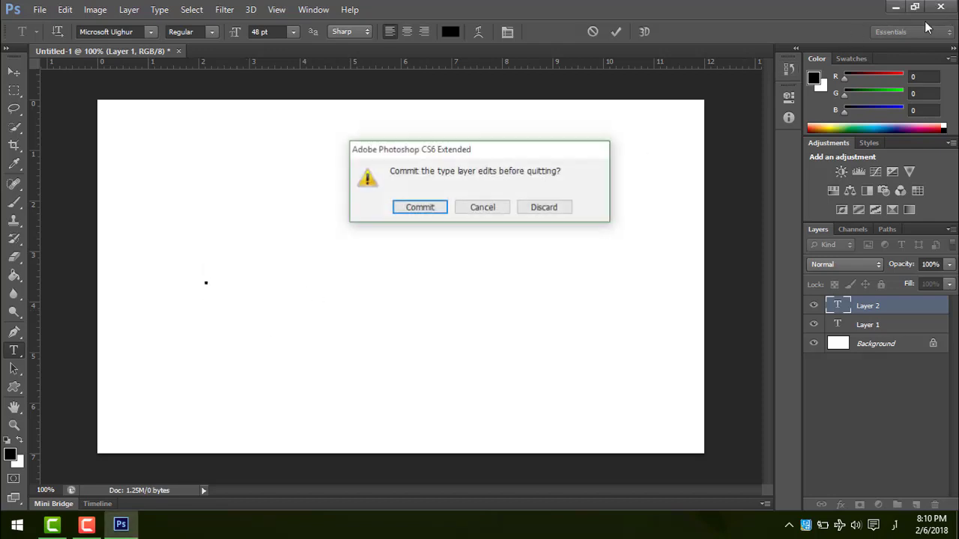
pyautogui.click(483, 207)
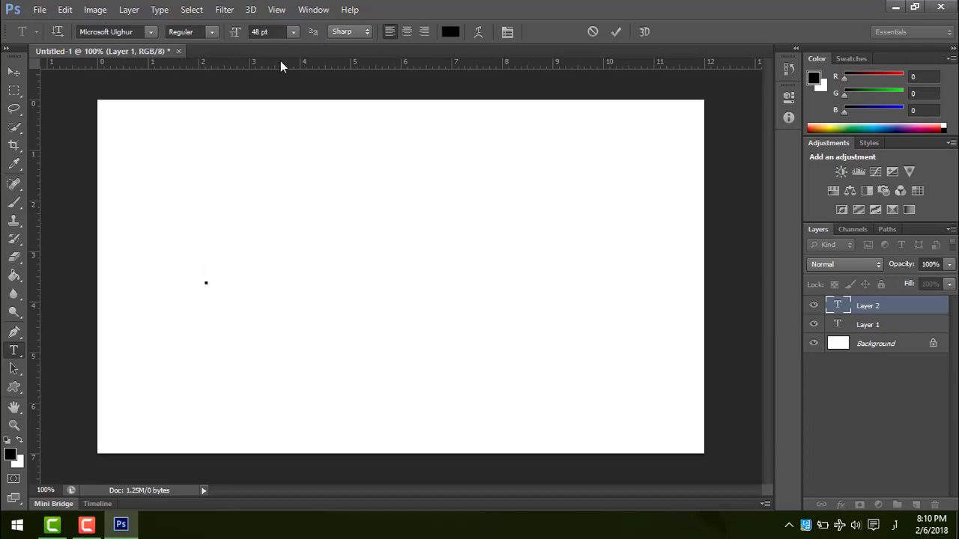
pyautogui.click(942, 7)
pyautogui.click(482, 215)
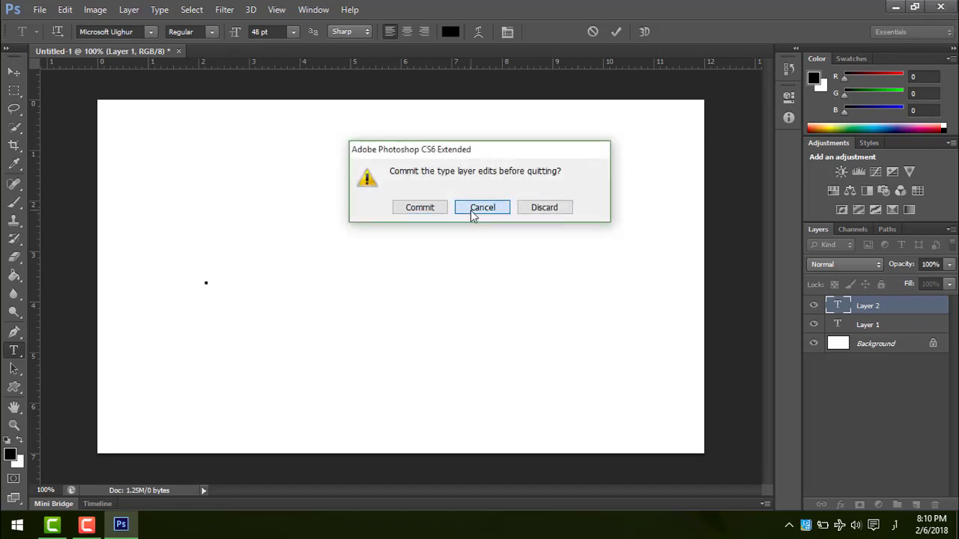
# Quit Photoshop, committing the type layer edits and discarding the changes to Untitled-1
pyautogui.click(943, 7)
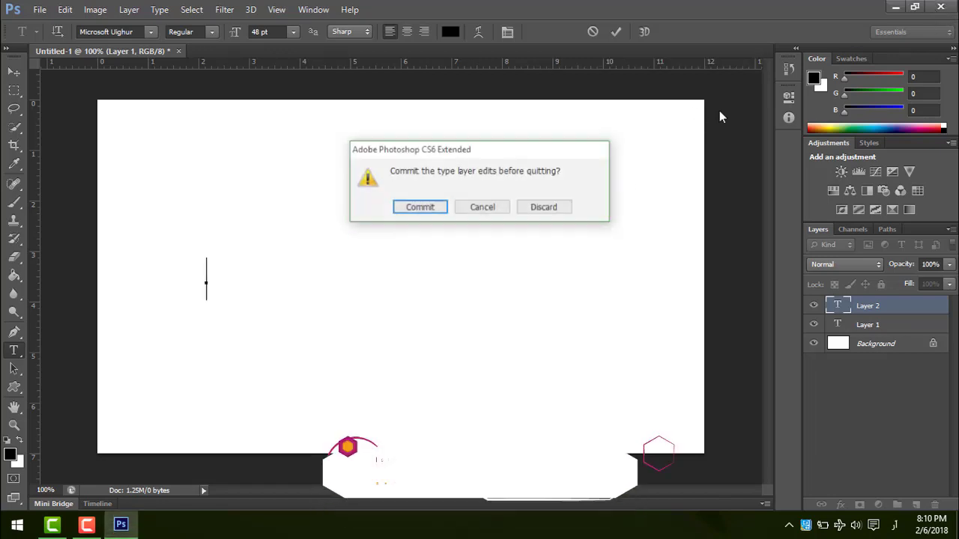
pyautogui.click(418, 212)
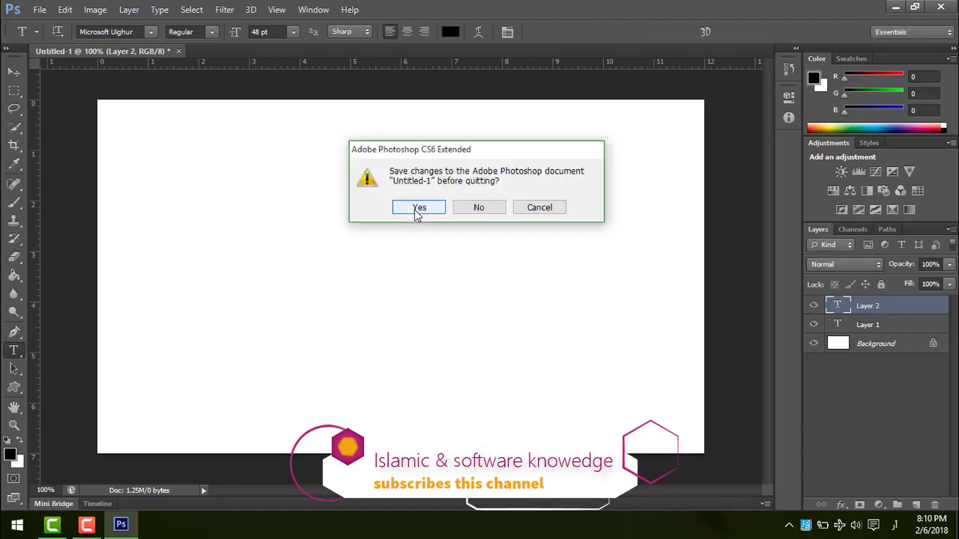
pyautogui.click(479, 209)
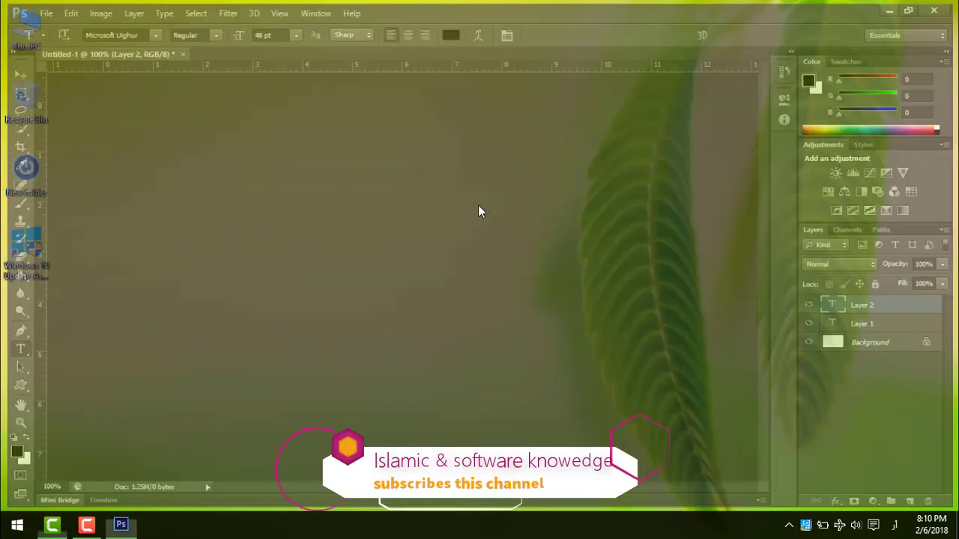
pyautogui.rightClick(359, 164)
pyautogui.click(393, 211)
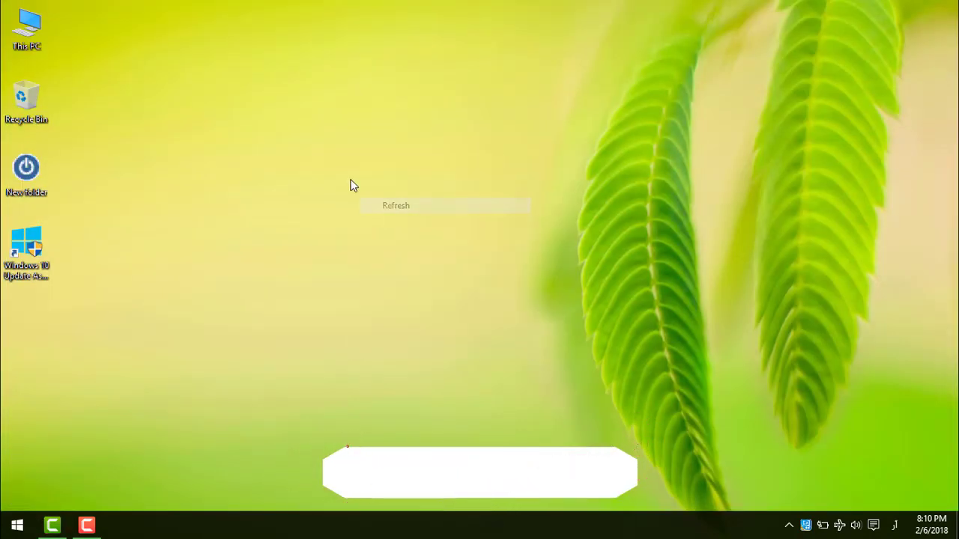
pyautogui.rightClick(344, 176)
pyautogui.click(385, 217)
pyautogui.rightClick(321, 169)
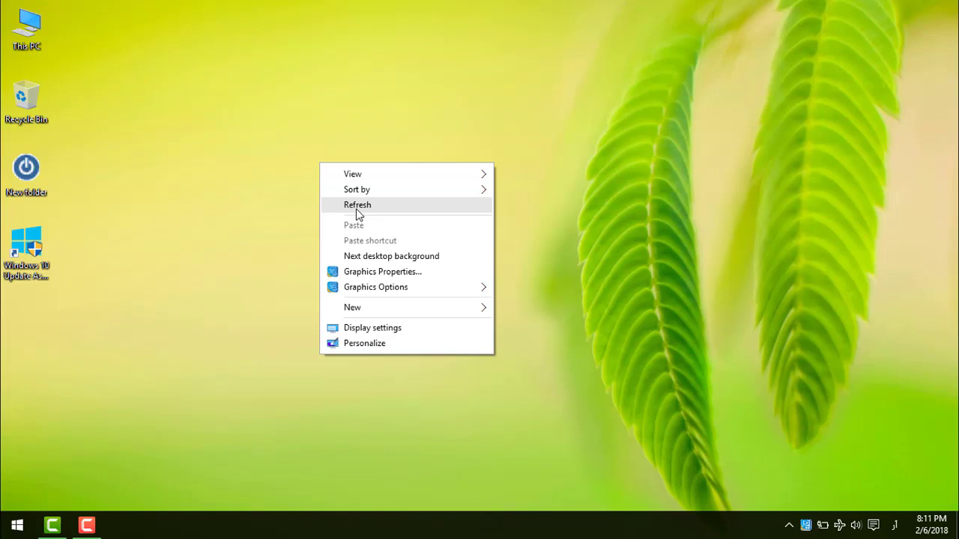
pyautogui.click(357, 213)
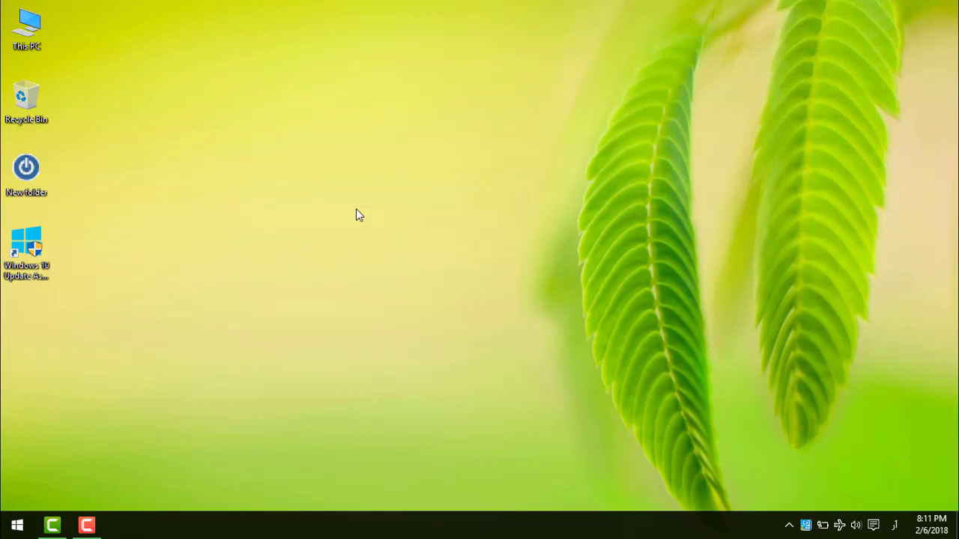